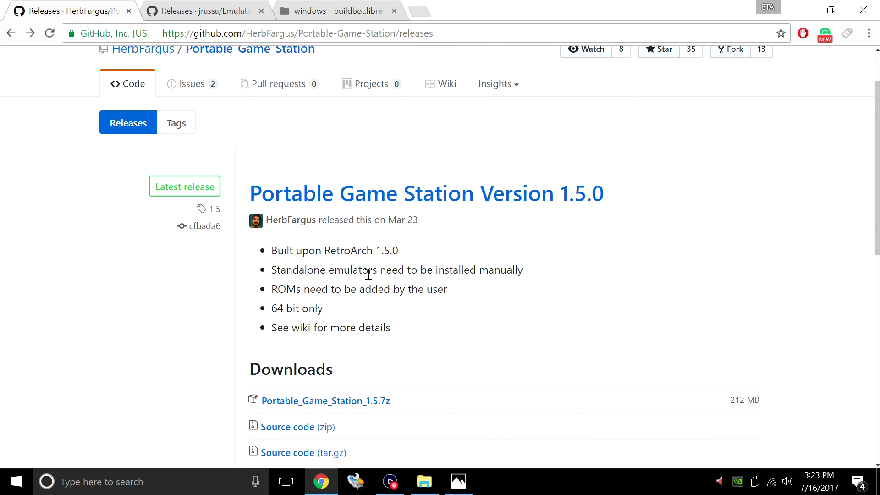
Step: Review the EmulationStation releases page and the Windows 1.6.0 builds on the libretro buildbot
left_click(170, 8)
scroll(118, 186, "up", 3)
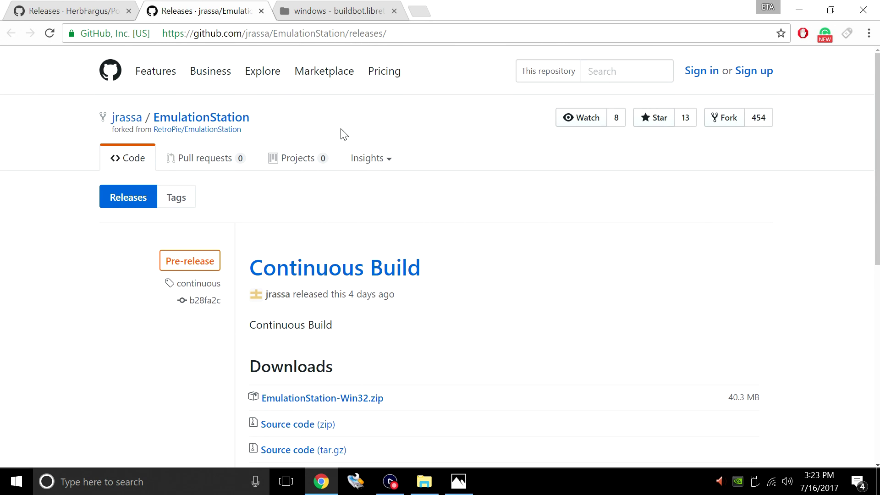
scroll(492, 246, "down", 3)
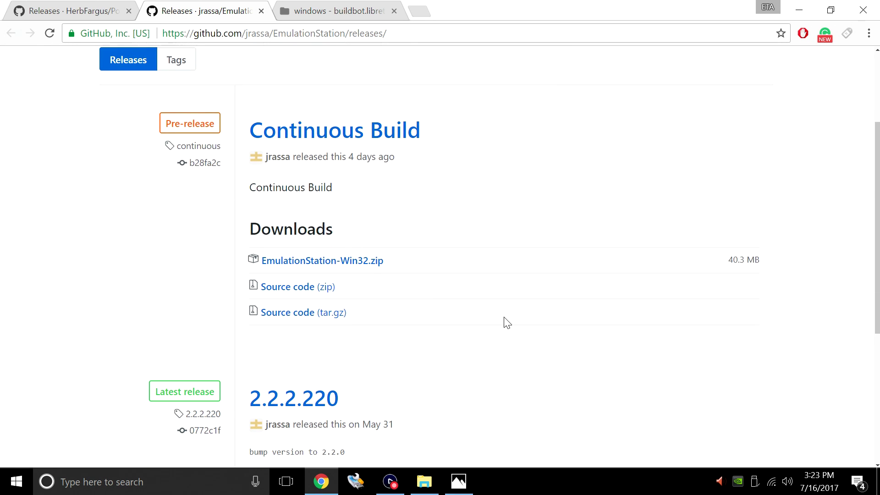
scroll(504, 321, "down", 3)
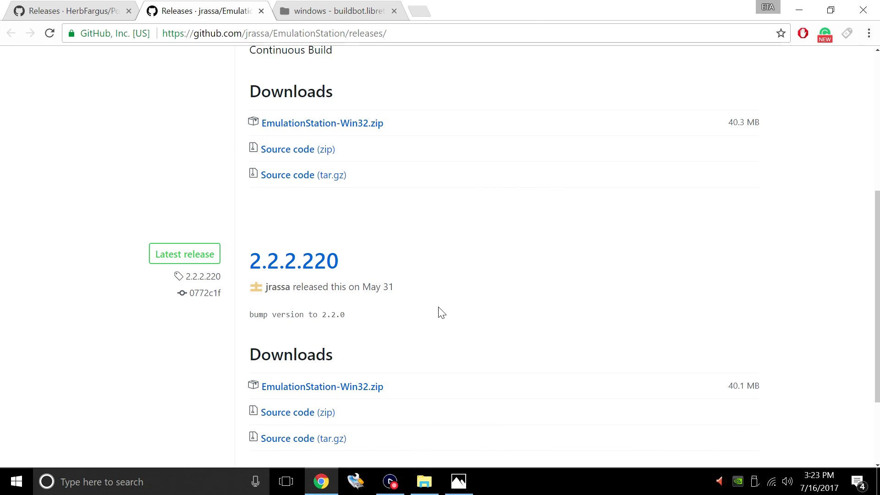
left_click(355, 10)
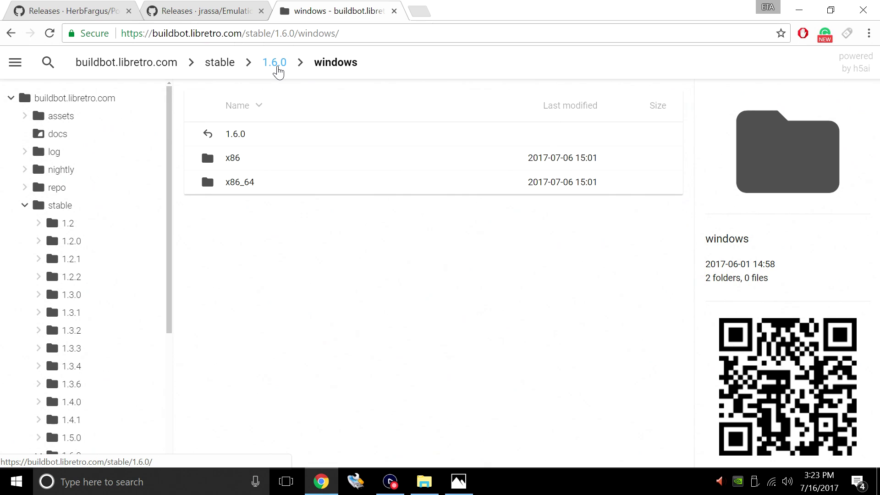
Step: Download Portable_Game_Station_1.5.7z from the Portable Game Station releases page
left_click(90, 13)
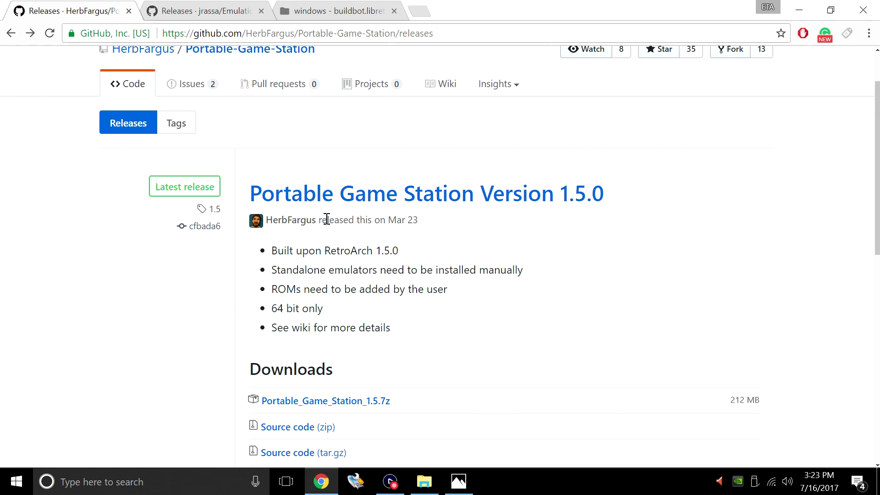
scroll(325, 222, "up", 1)
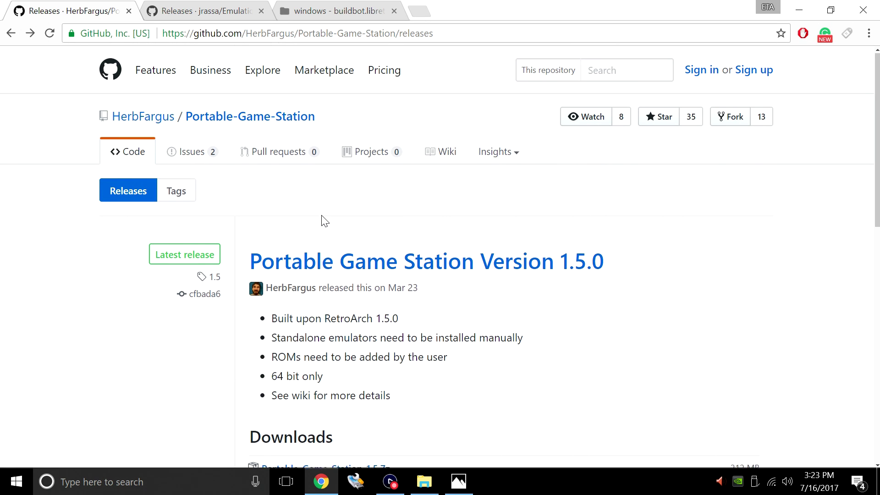
scroll(323, 220, "down", 4)
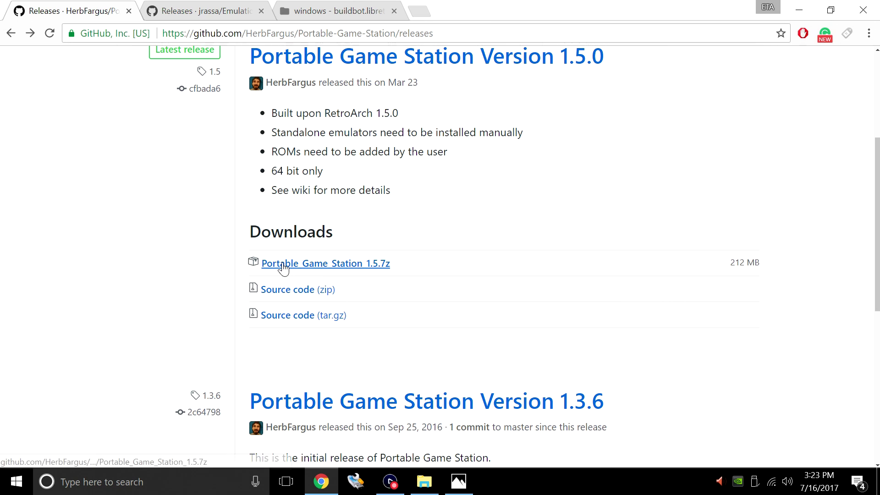
left_click(322, 270)
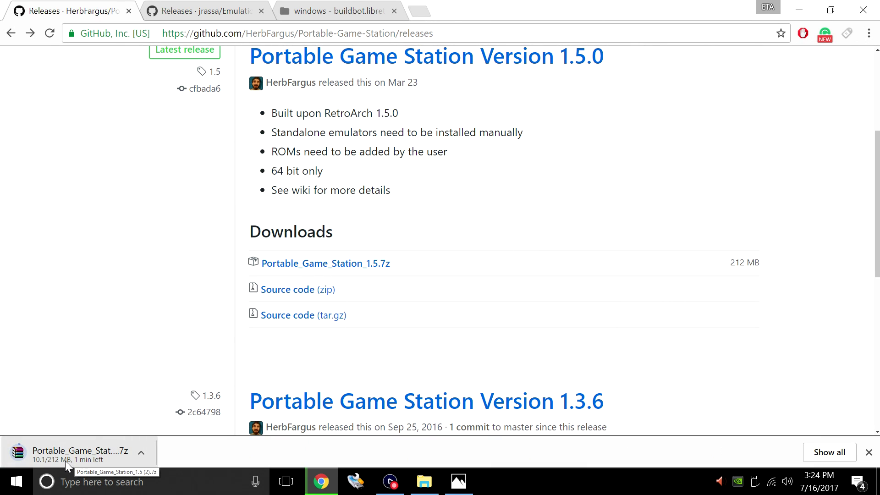
Step: Open the Portable Game Station wiki and examine its installation instructions and list of system pages
scroll(142, 357, "up", 5)
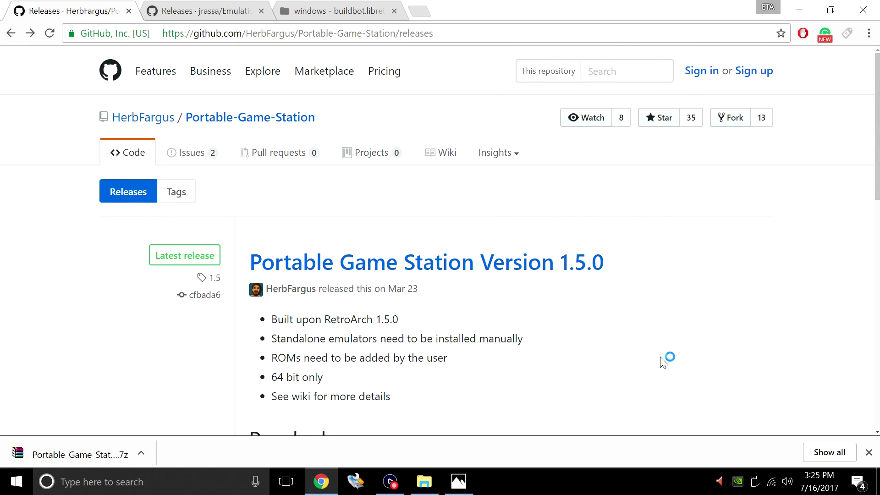
left_click(440, 154)
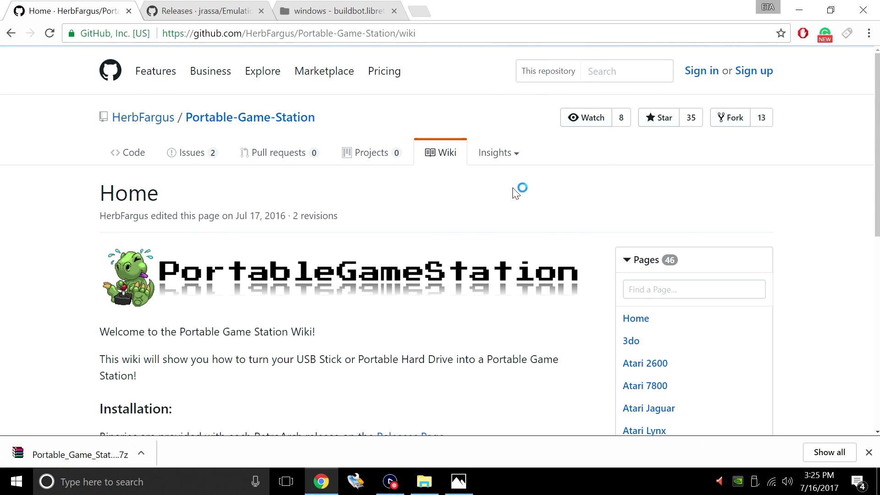
scroll(518, 188, "down", 3)
scroll(453, 205, "down", 5)
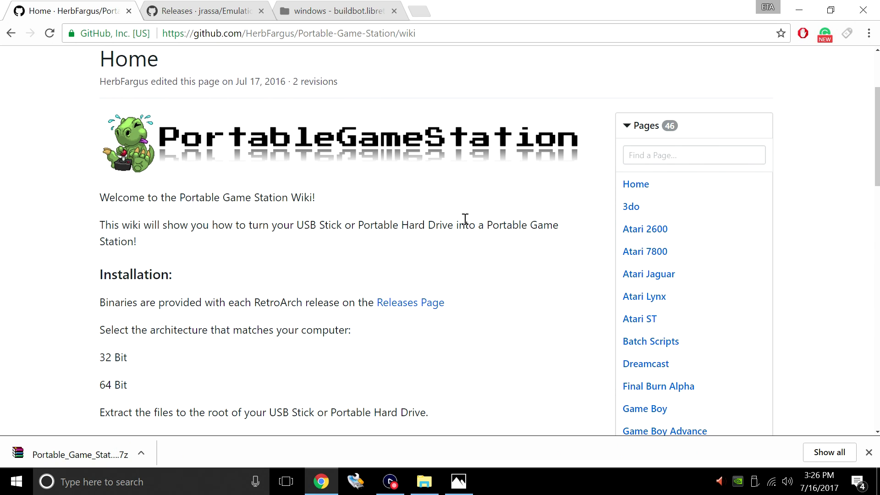
scroll(625, 314, "down", 5)
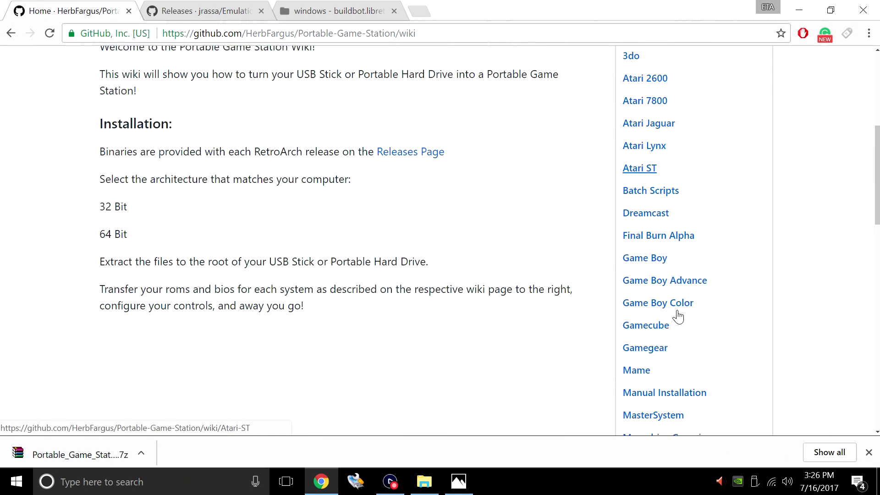
scroll(681, 321, "down", 10)
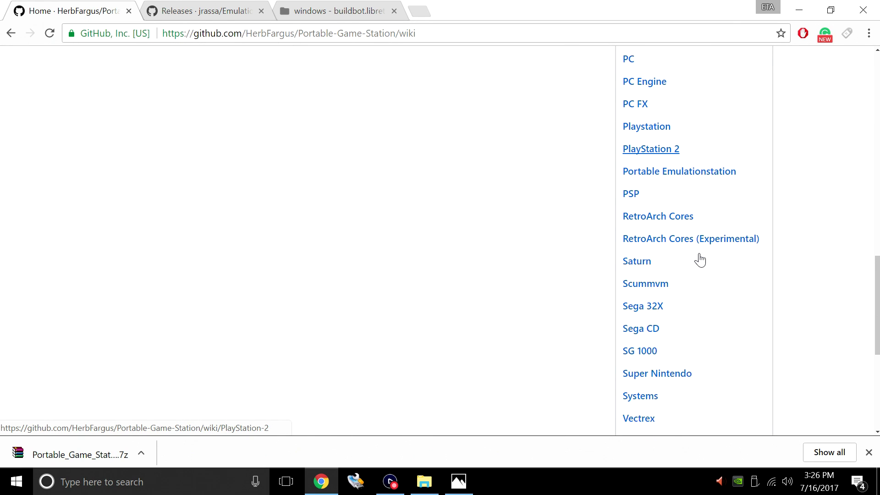
Step: Open the PlayStation 2 wiki page and read its emulator and es_systems.cfg sections
left_click(650, 127)
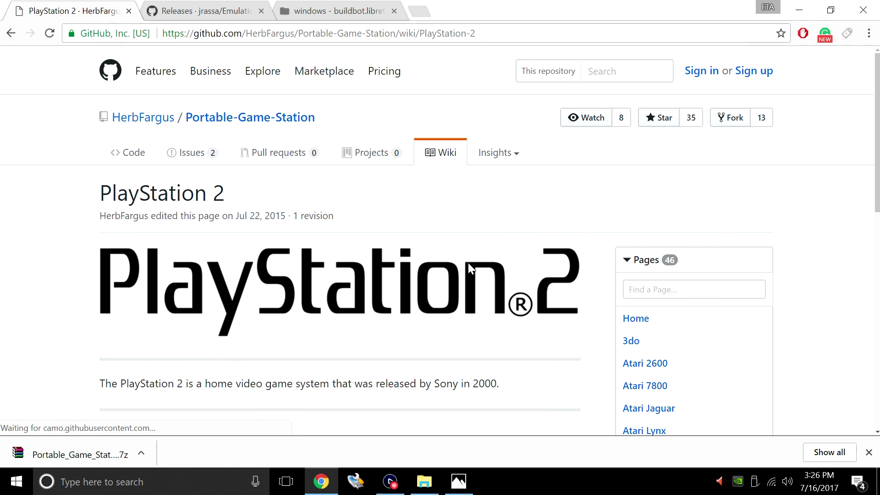
scroll(470, 265, "down", 3)
scroll(471, 268, "down", 2)
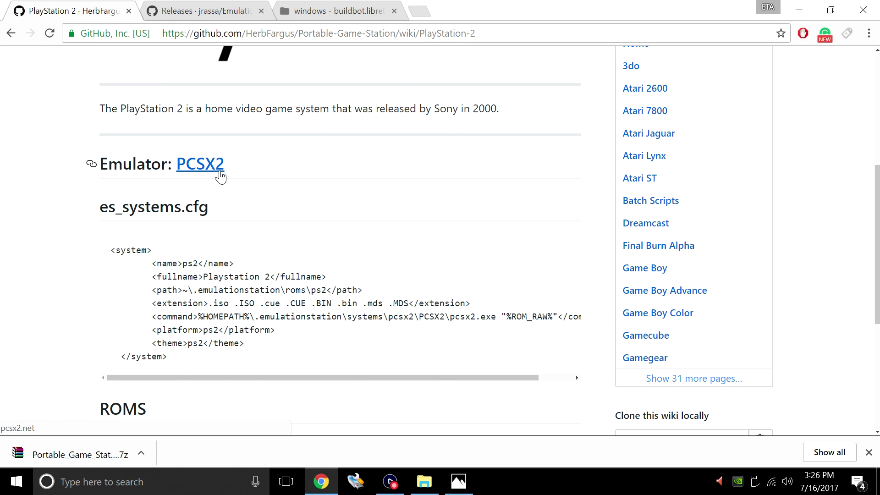
scroll(221, 176, "up", 1)
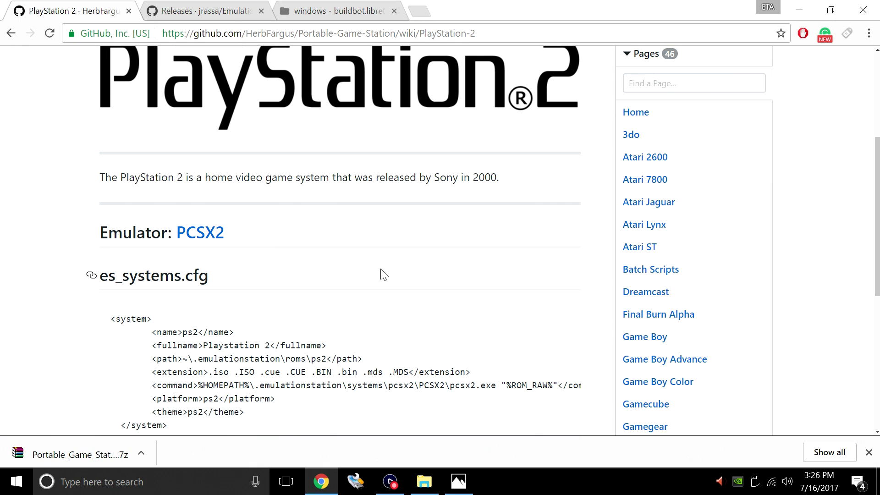
scroll(386, 274, "up", 3)
scroll(516, 152, "down", 3)
Step: Switch to File Explorer and examine the contents of the inner Portable_Game_Station_1.5 folder on the 128usb drive
left_click(798, 10)
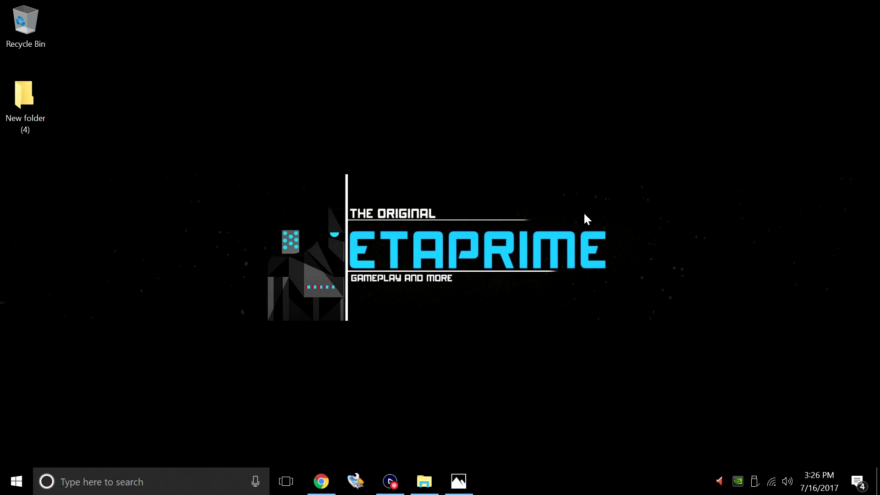
left_click(424, 481)
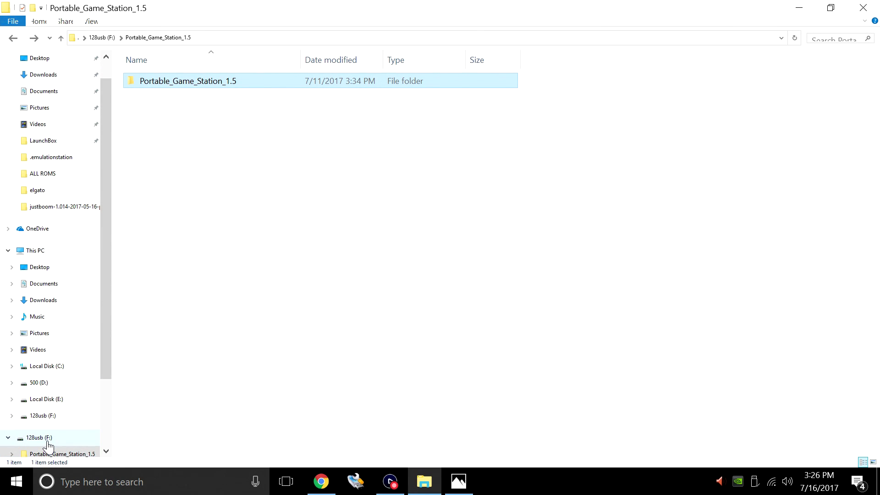
double_click(207, 82)
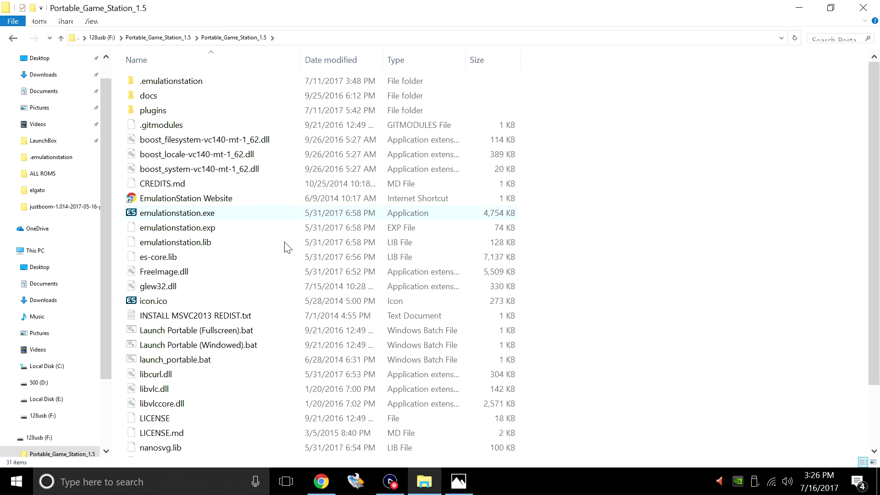
scroll(338, 319, "down", 2)
scroll(226, 442, "up", 2)
scroll(214, 383, "down", 2)
scroll(214, 381, "up", 2)
Step: Open the roms folder inside .emulationstation and read the dreamcast folder's readme.txt for its emulator and ROM extensions
double_click(192, 82)
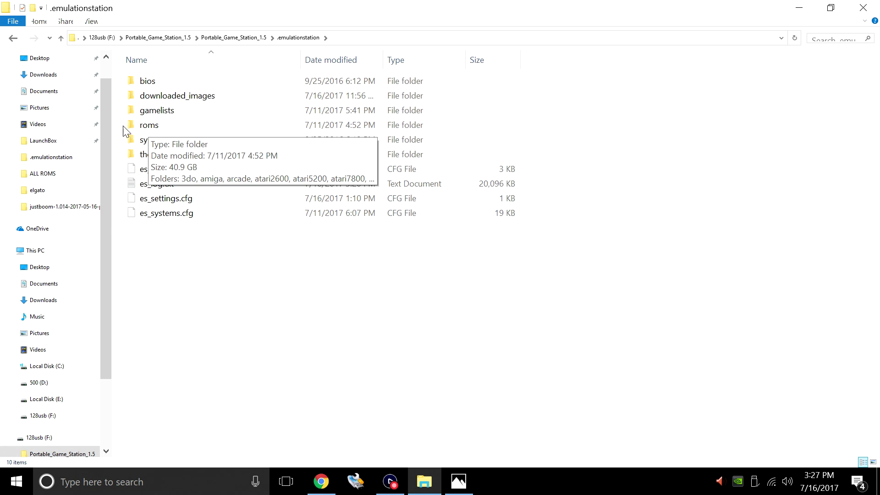
double_click(149, 126)
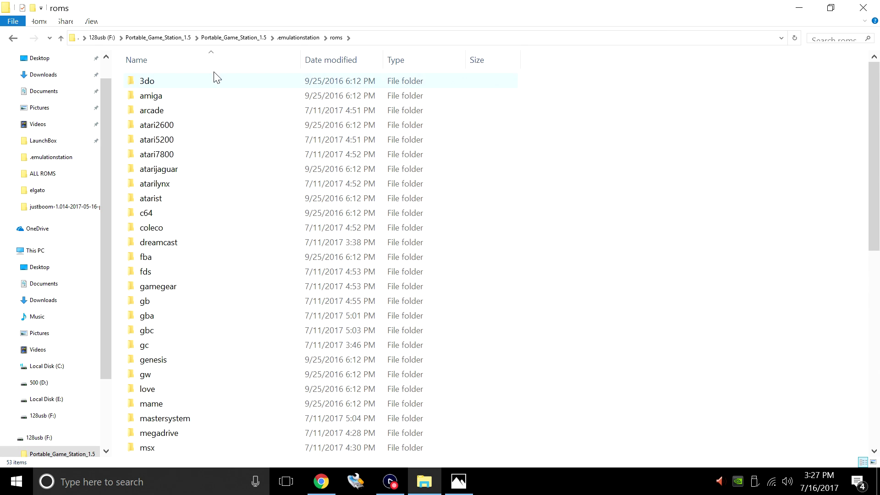
double_click(181, 241)
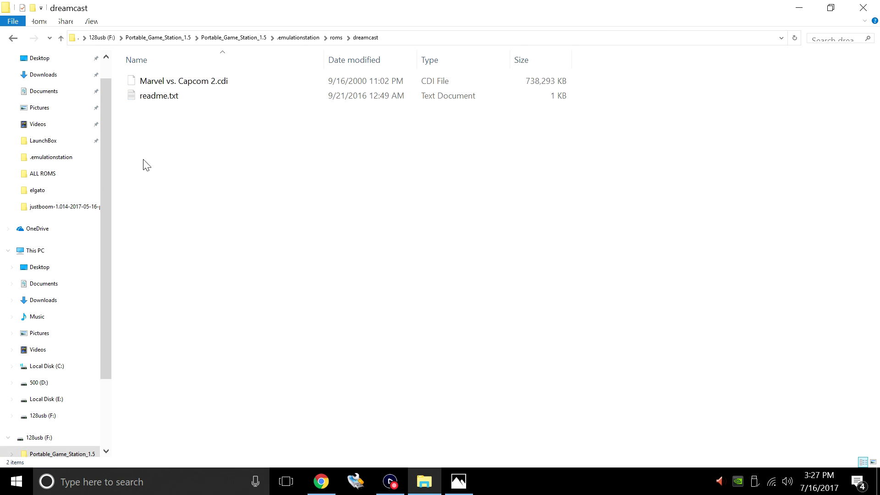
double_click(154, 96)
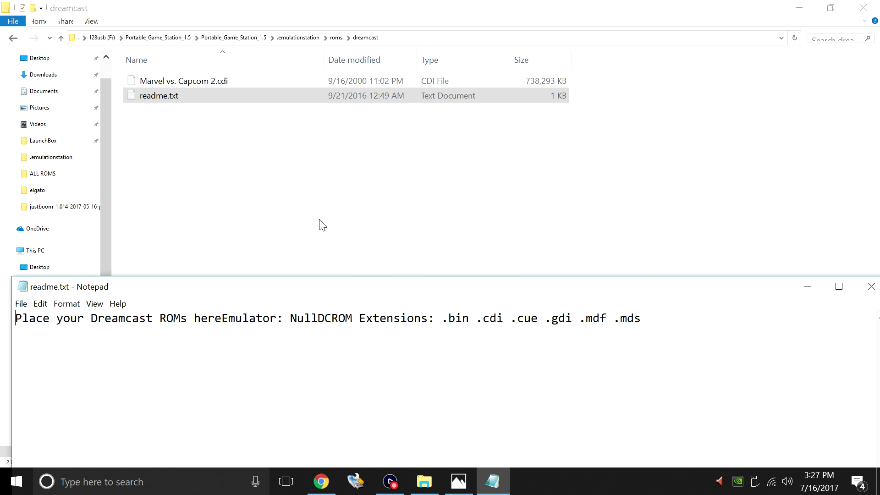
left_click(870, 287)
left_click(13, 37)
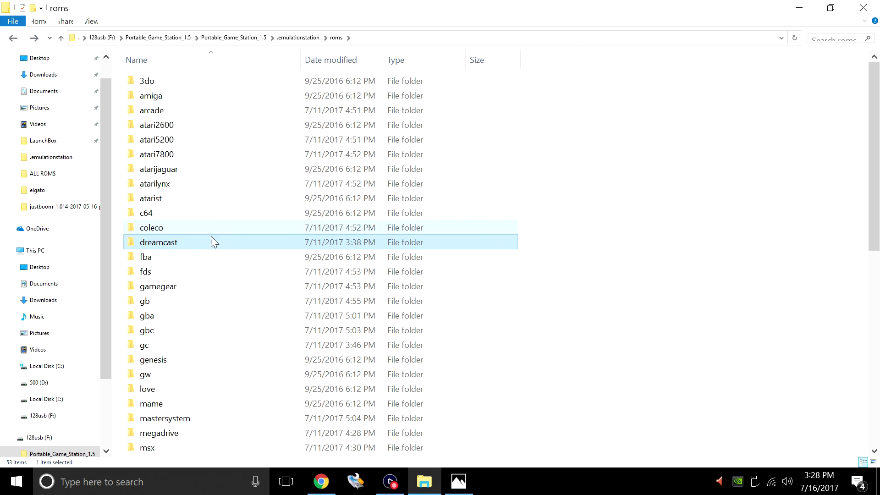
Step: Read the readme.txt in the atari2600 ROM folder, close it and return to the .emulationstation folder
double_click(158, 125)
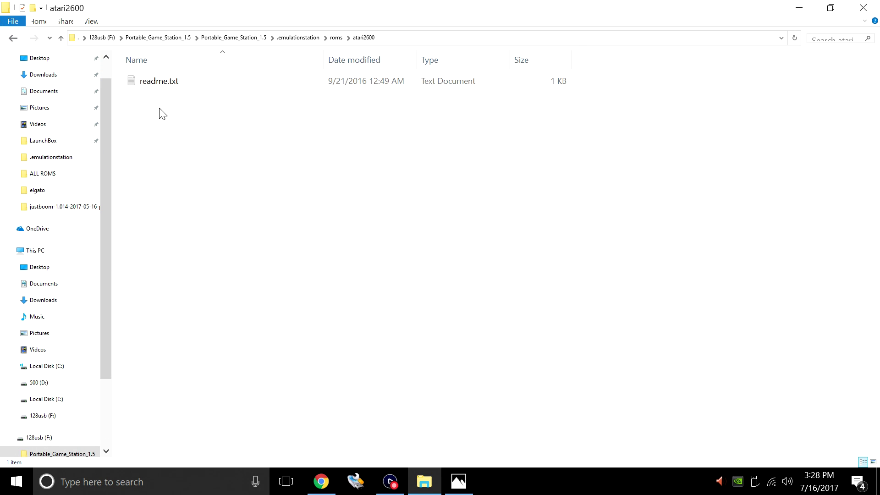
double_click(156, 81)
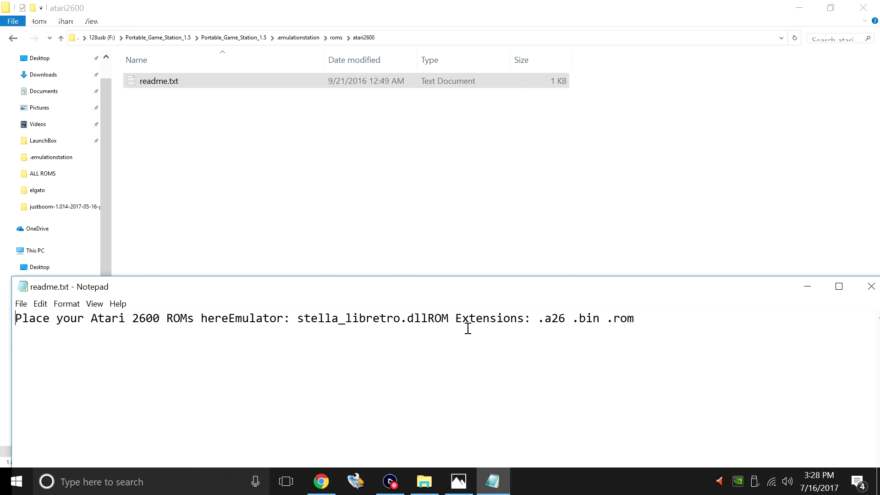
left_click(871, 286)
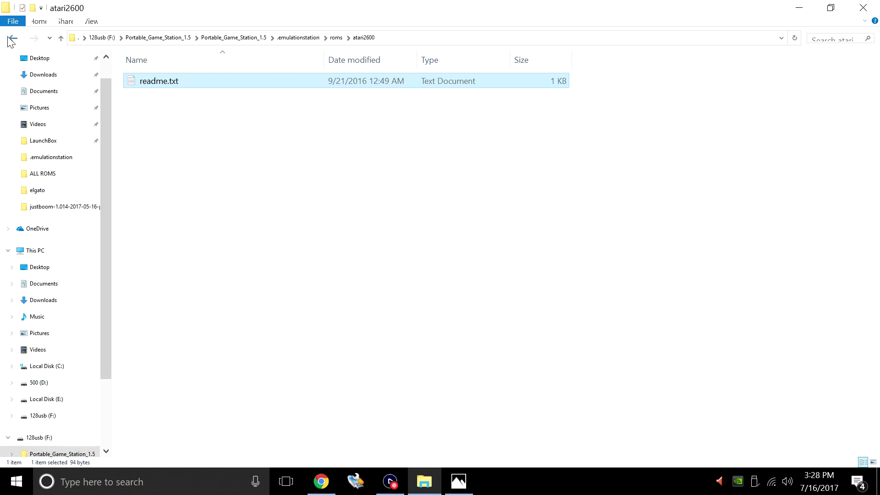
left_click(8, 38)
left_click(8, 38)
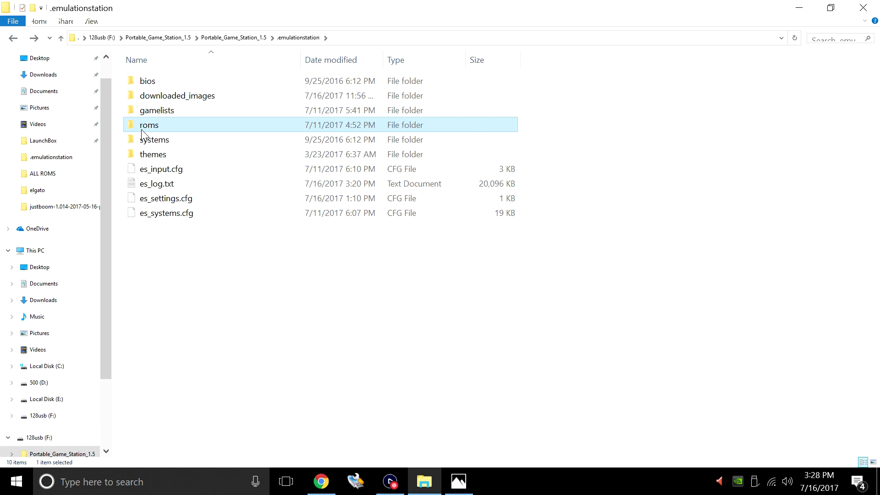
Step: Open the systems folder, examine the dolphin emulator folder inside it and return to .emulationstation
mouse_move(167, 147)
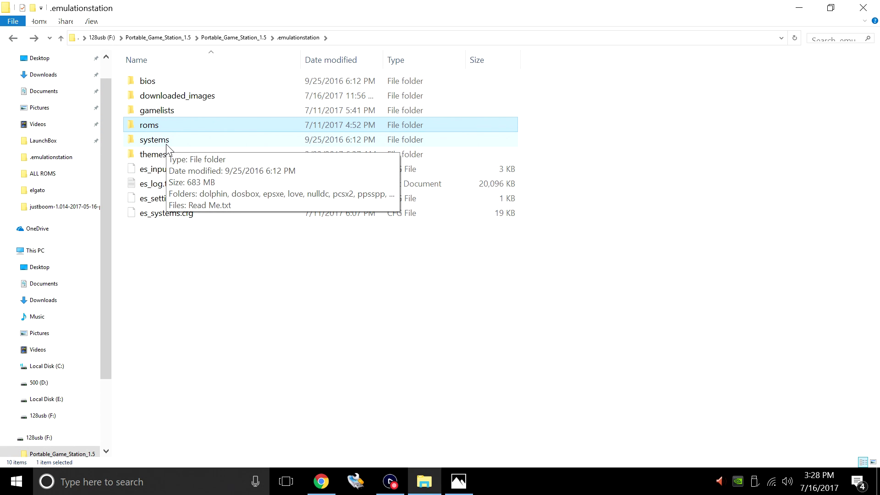
double_click(168, 145)
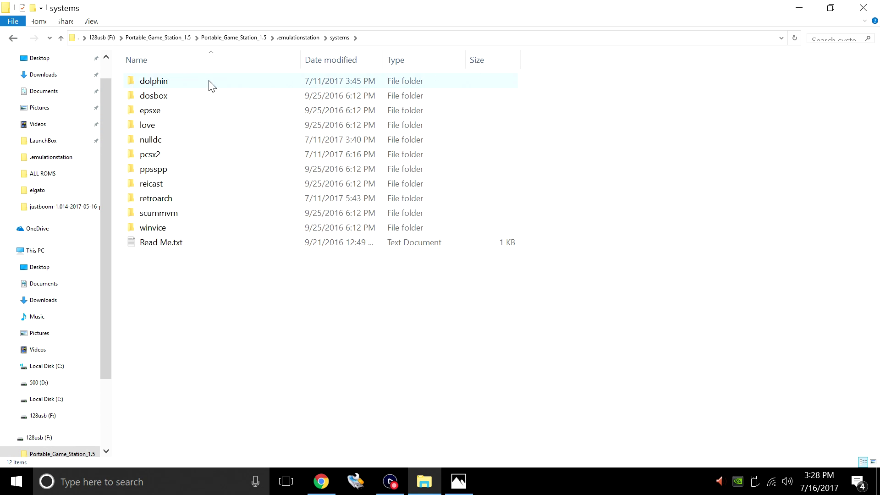
mouse_move(173, 83)
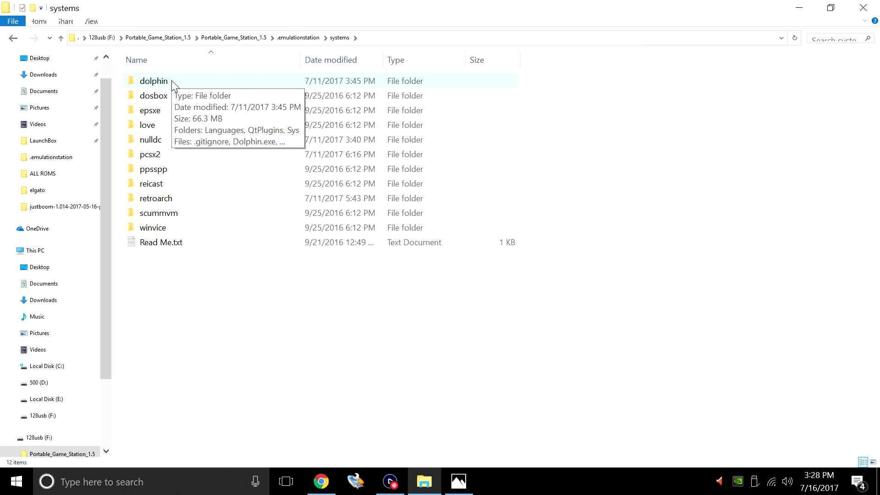
double_click(154, 81)
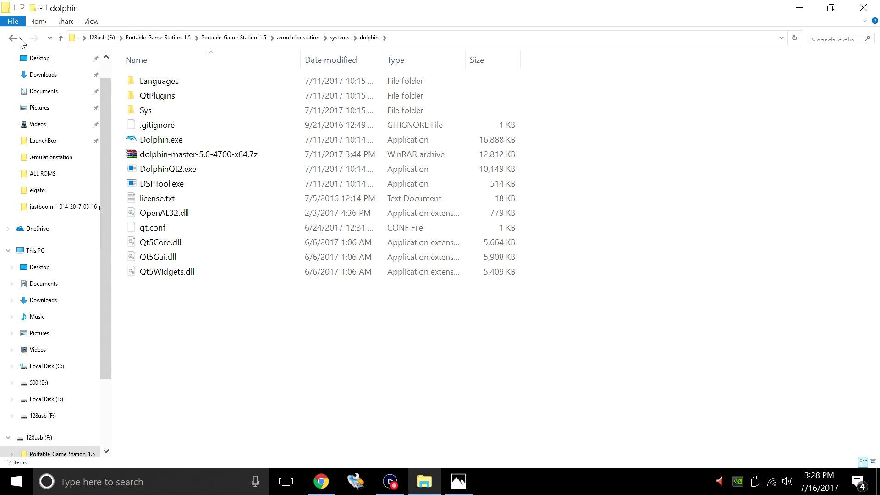
left_click(13, 39)
left_click(13, 39)
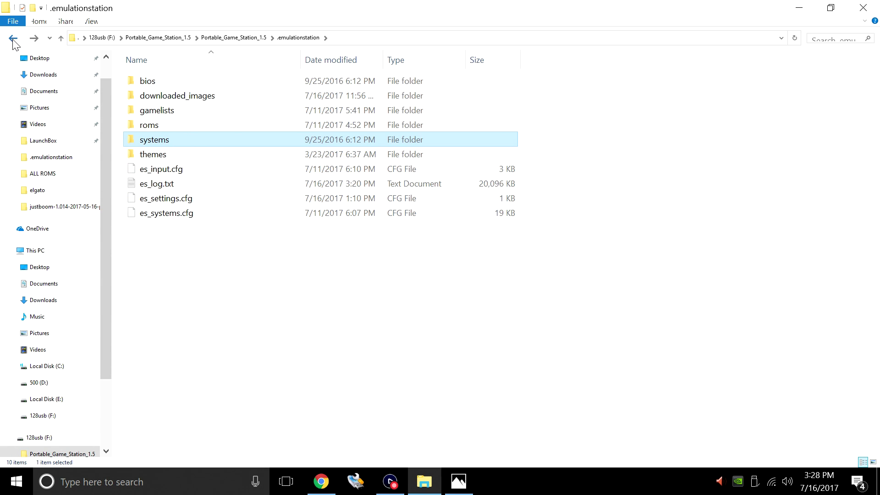
Step: Leave the .emulationstation folder, switch to EmulationStation and review the Scraper settings in its main menu
left_click(13, 39)
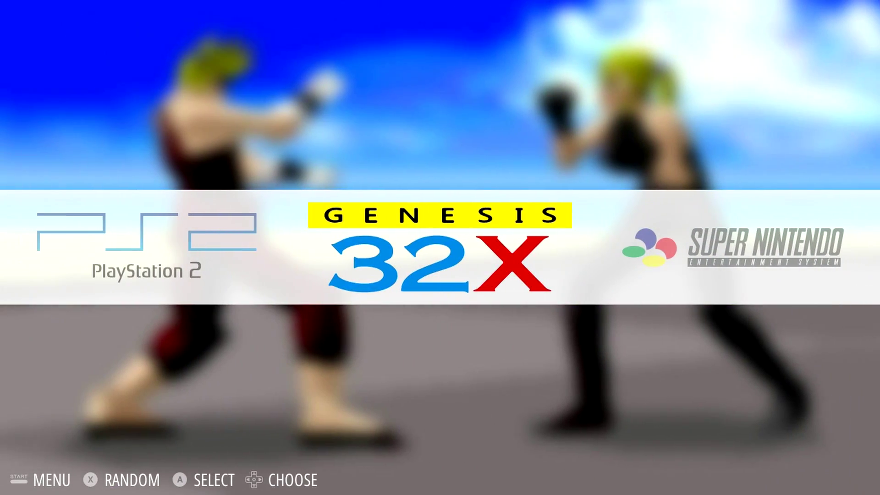
key("Return")
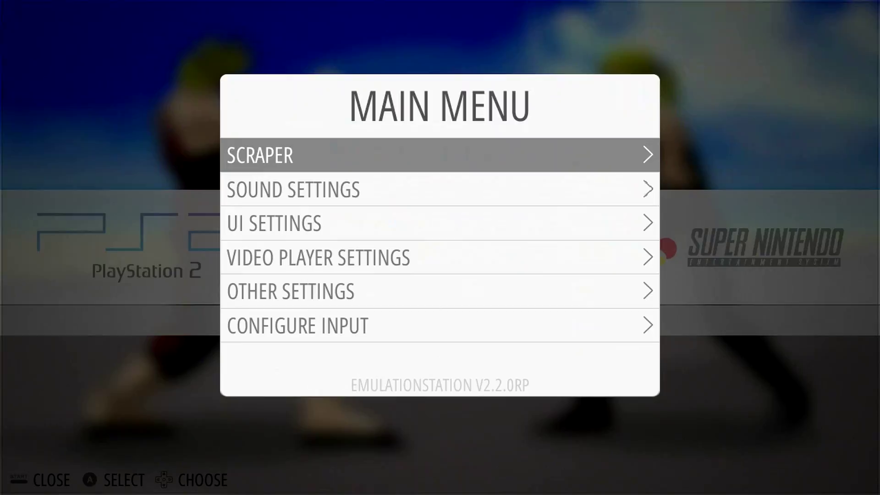
key("Return")
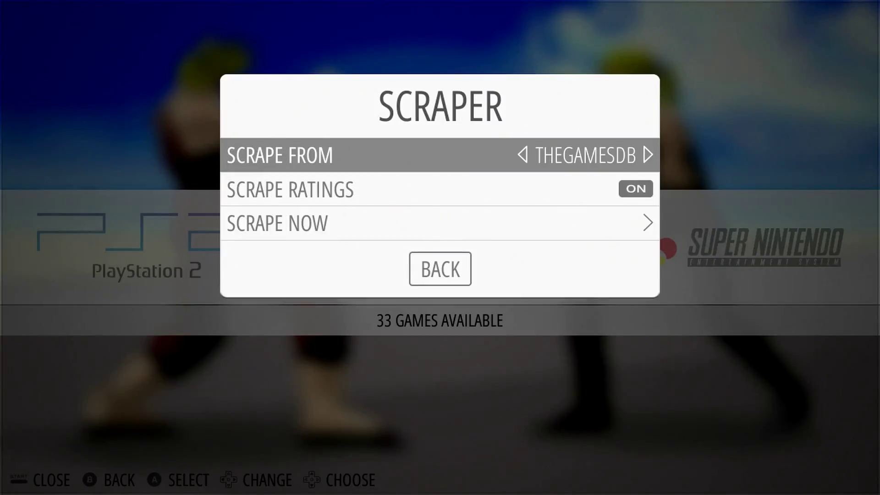
key("Down")
key("Up")
key("Down")
key("Down")
key("Down")
key("Return")
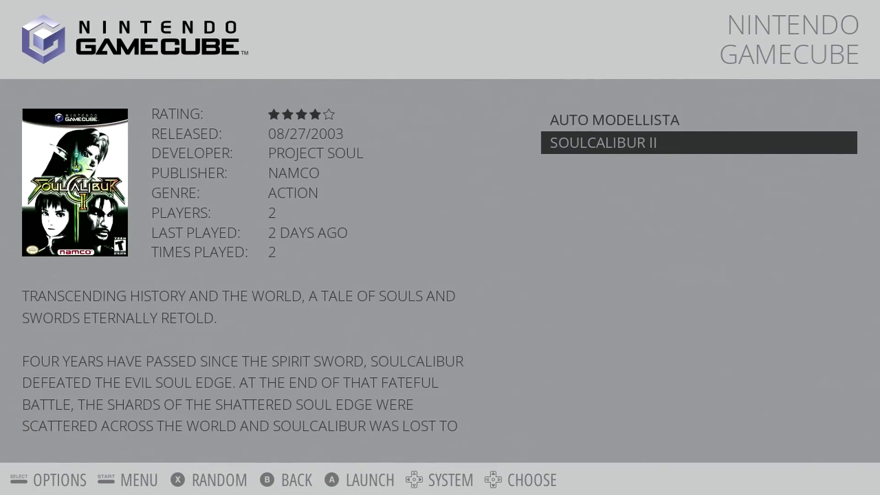
Step: Launch SoulCalibur II from the Nintendo GameCube list and start the Original Arcade mode
key("Return")
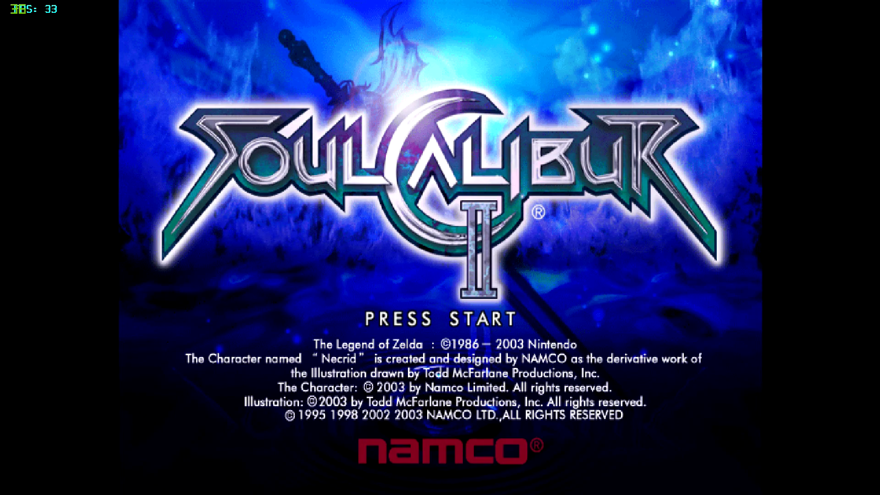
key("Return")
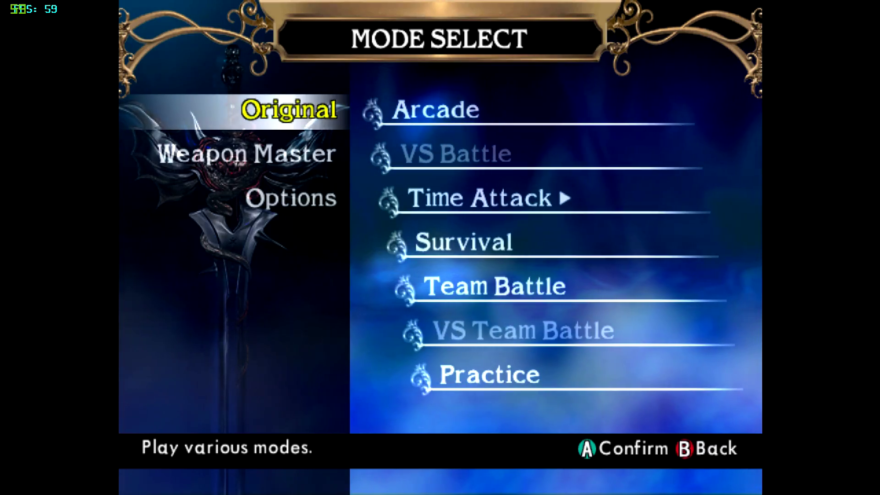
key("Return")
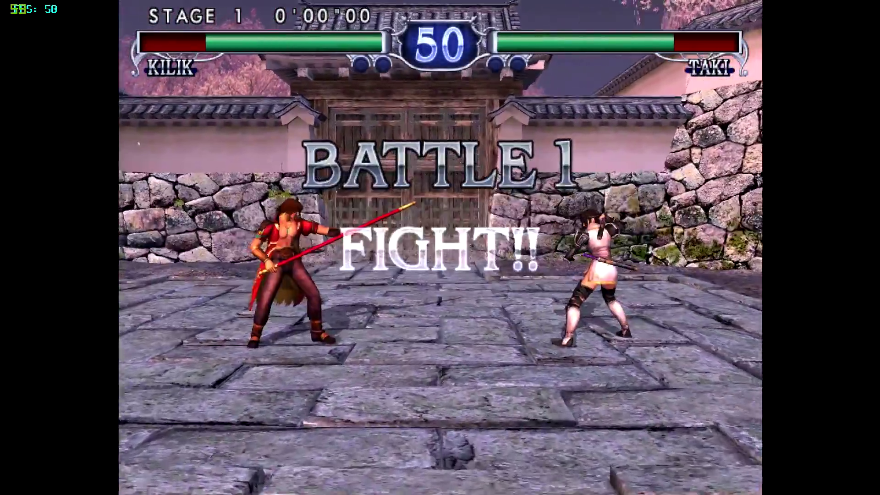
key("Right")
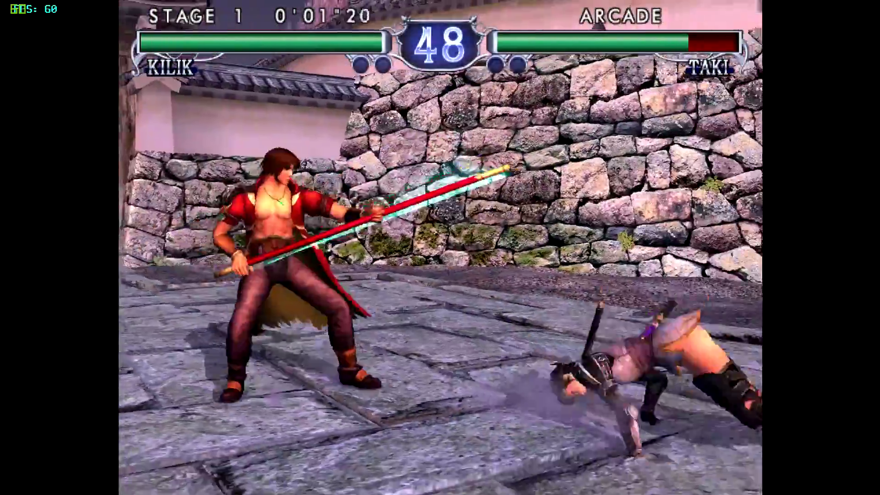
key("Left")
key("Left")
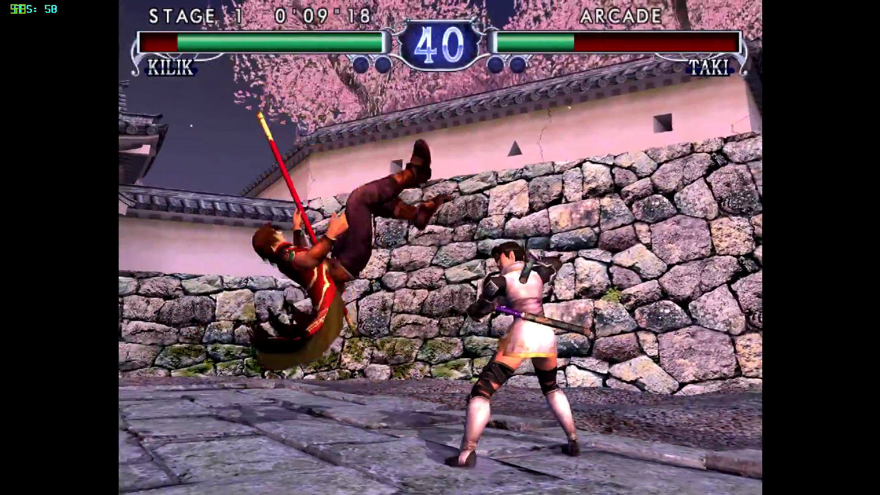
key("j")
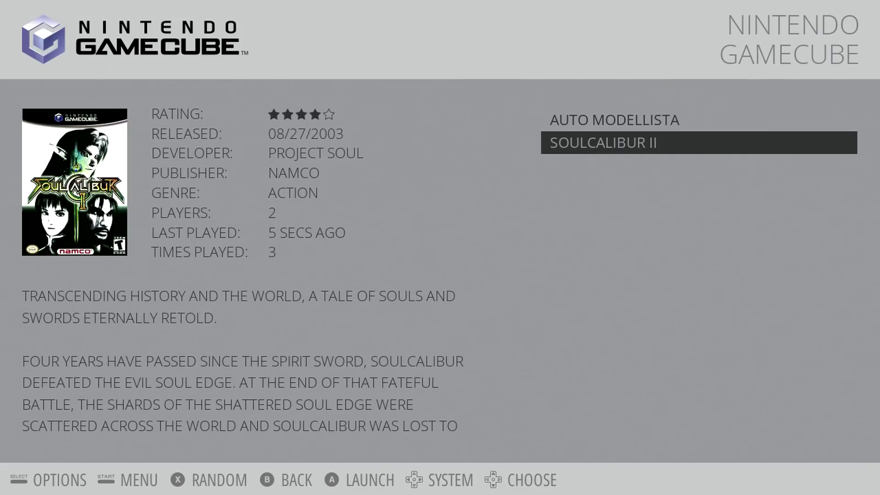
Step: Leave the GameCube game list, browse the first titles in the Nintendo Game Boy list and return to the system selection
key("BackSpace")
key("Left")
key("Left")
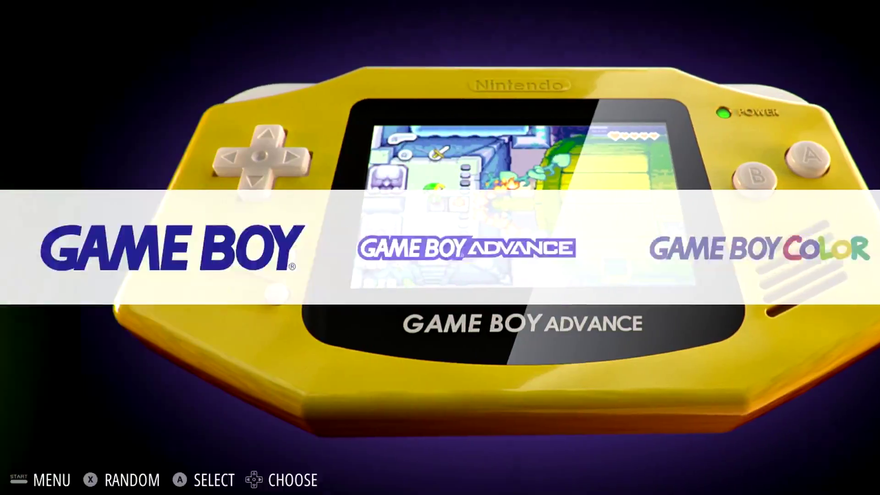
key("Return")
key("Down")
key("Down")
key("Down")
key("Down")
key("Up")
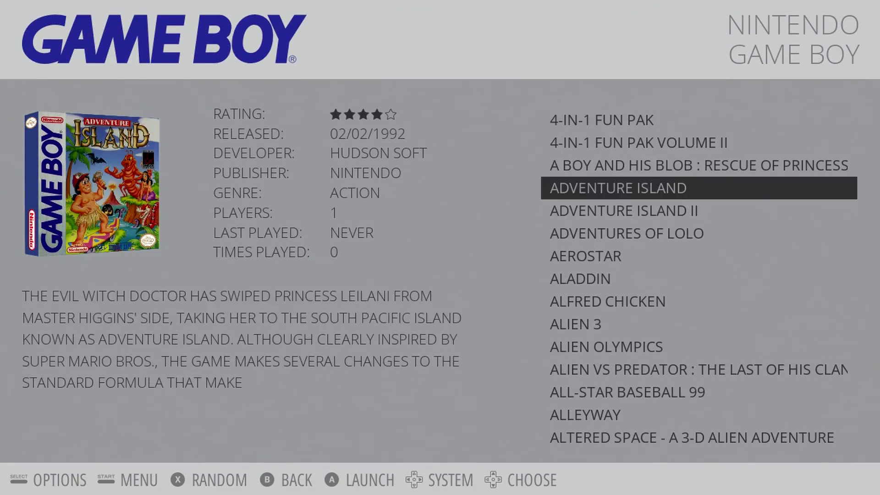
key("Up")
key("Up")
key("Up")
key("BackSpace")
key("Left")
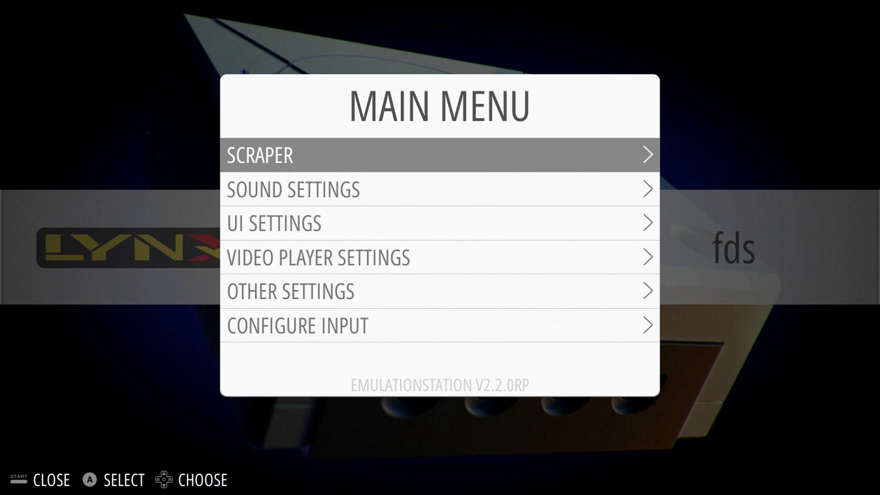
Step: Review the Quit options in the main menu and exit EmulationStation to the desktop
key("Down")
key("Down")
key("Down")
key("Down")
key("Down")
key("Down")
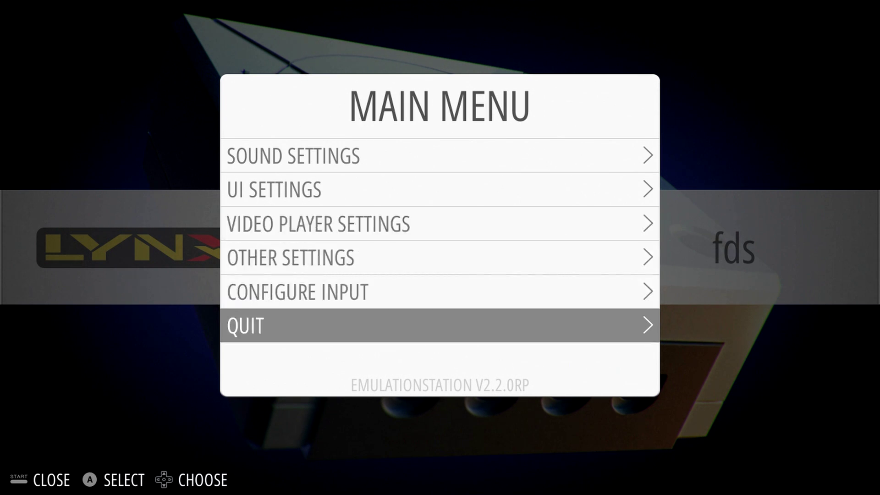
key("Return")
key("Down")
key("Down")
key("Down")
key("Down")
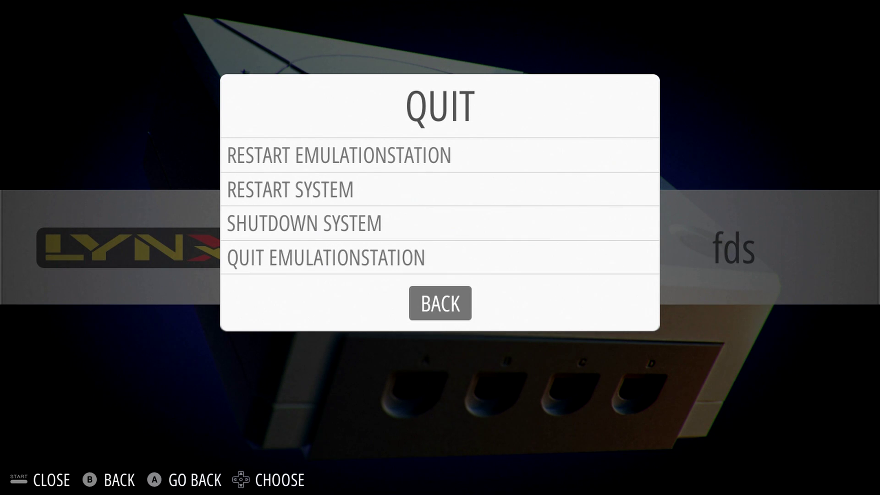
key("alt+F4")
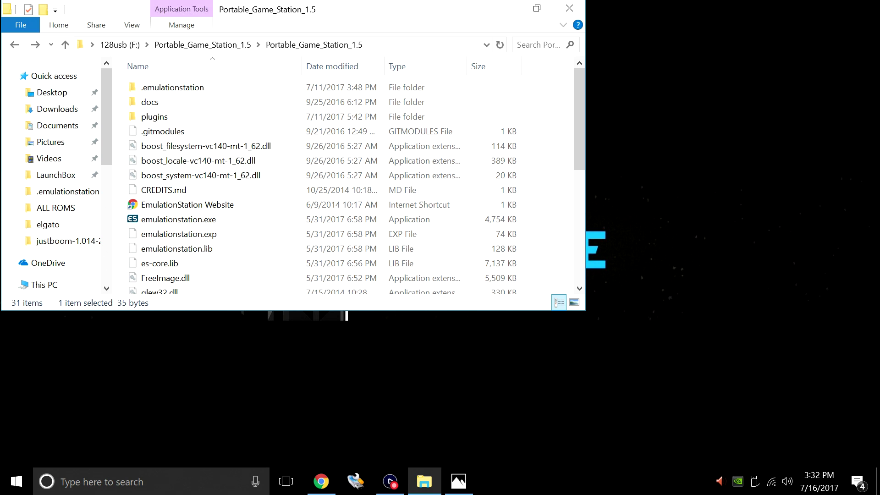